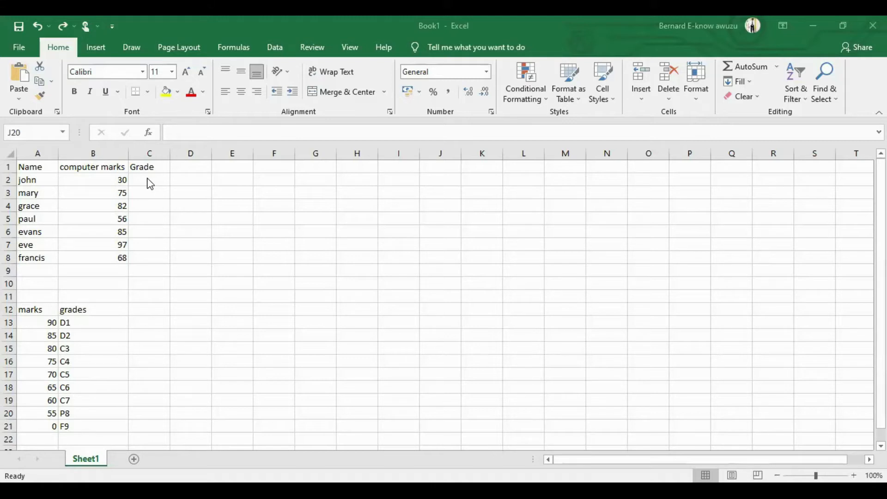
left_click(107, 179)
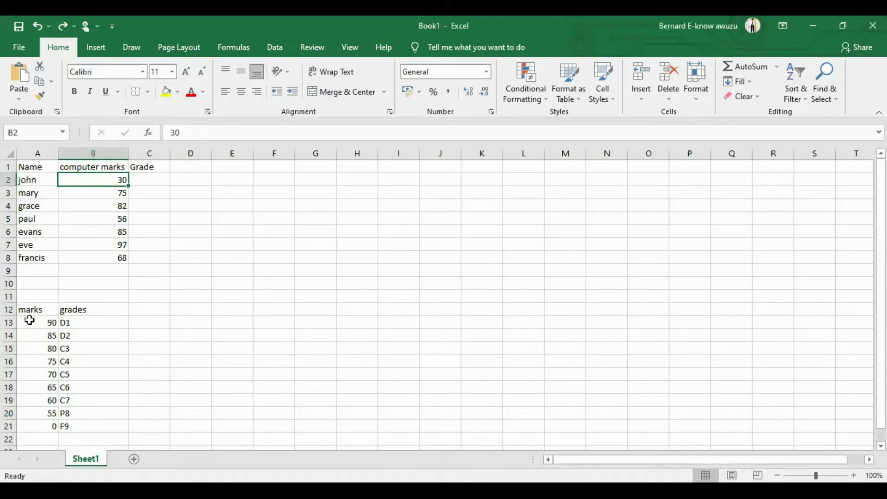
left_click_drag(29, 320, 82, 410)
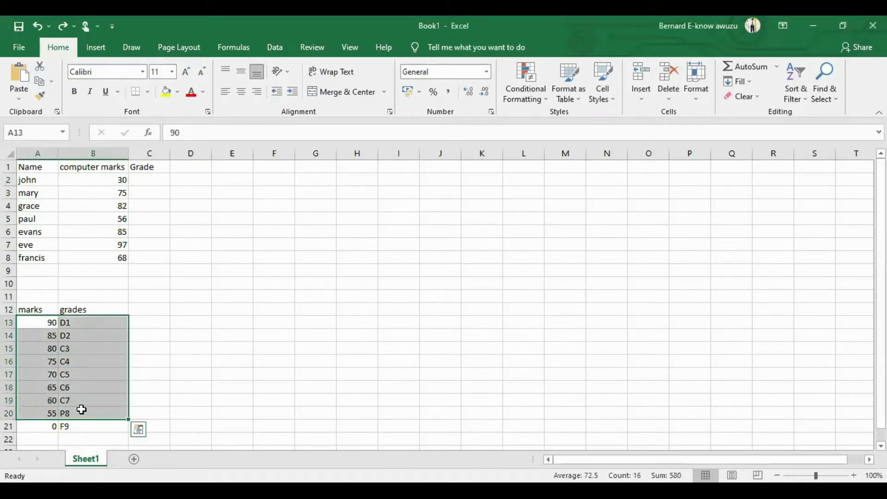
key("shift+Down")
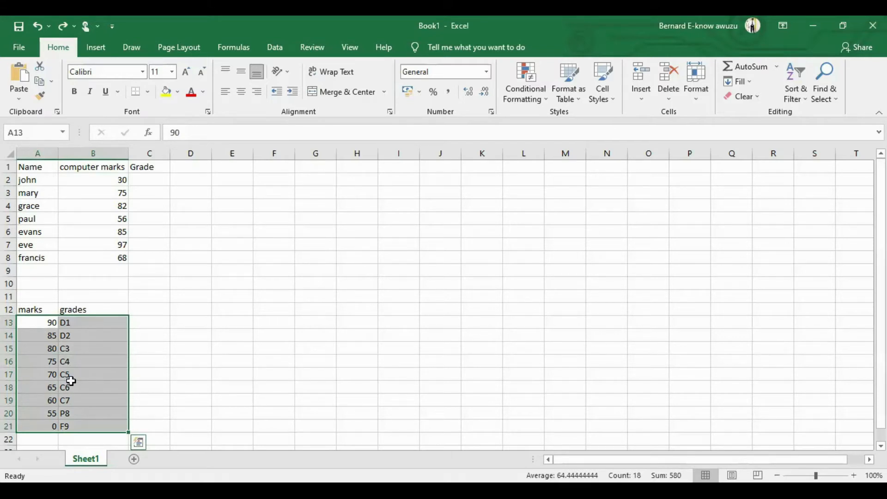
left_click(162, 178)
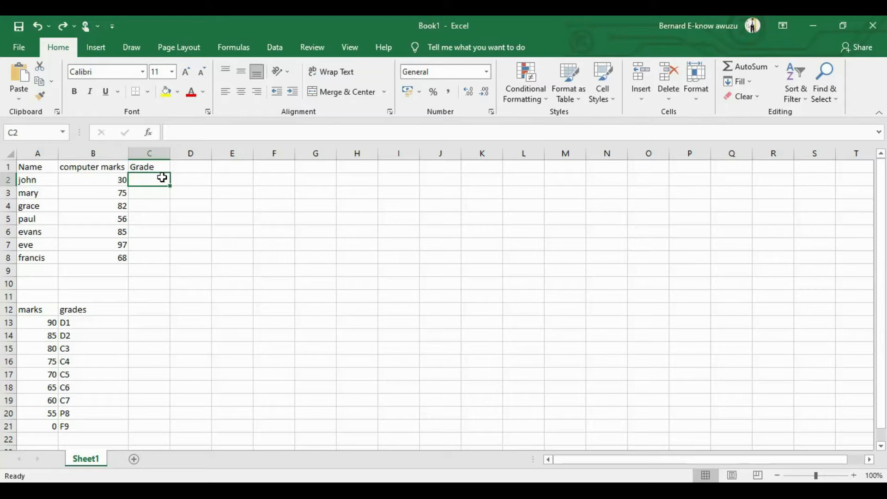
Step: Sort the marks and grades table in A13:B21 by marks from smallest to largest
left_click(32, 327)
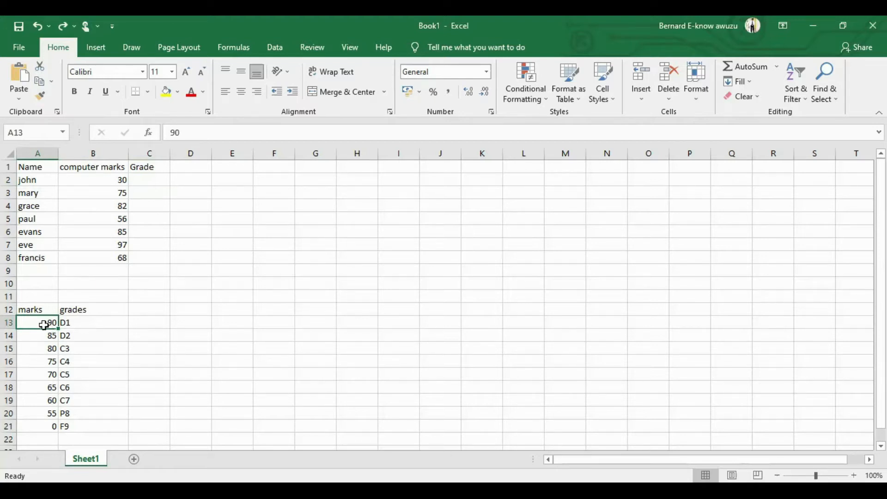
key("shift+Right")
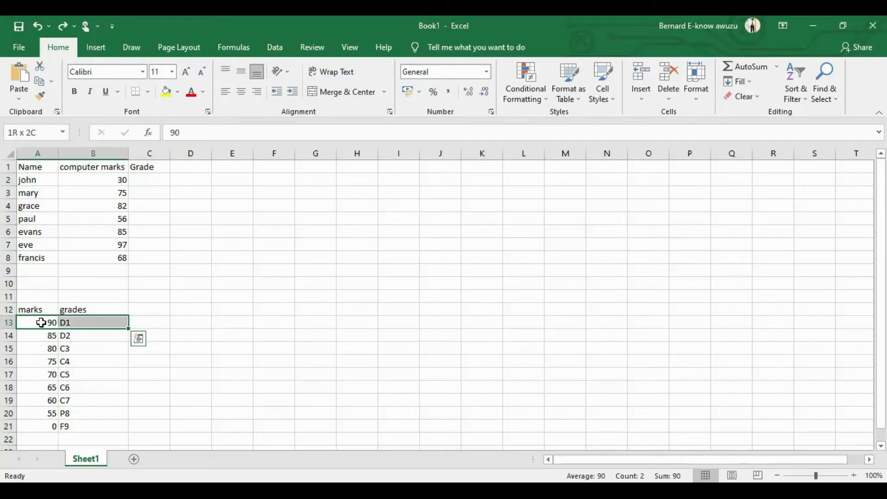
key("shift+Down")
key("shift+Down")
key("shift+Down")
key("shift+Down")
key("shift+Down")
key("shift+Down")
key("shift+Down")
key("shift+Down")
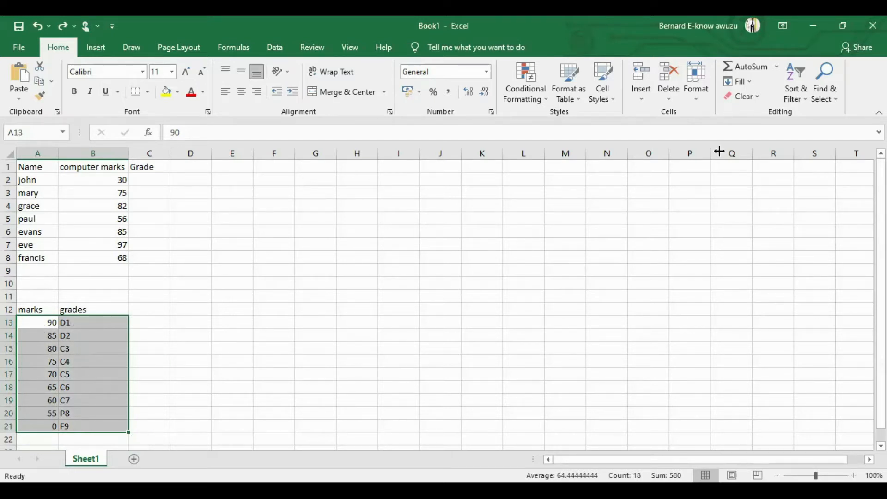
left_click(803, 98)
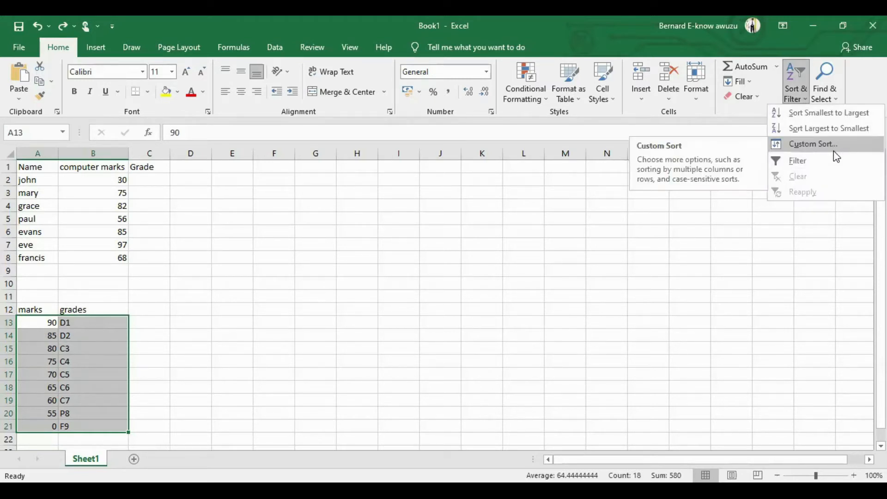
left_click(829, 115)
left_click(49, 326)
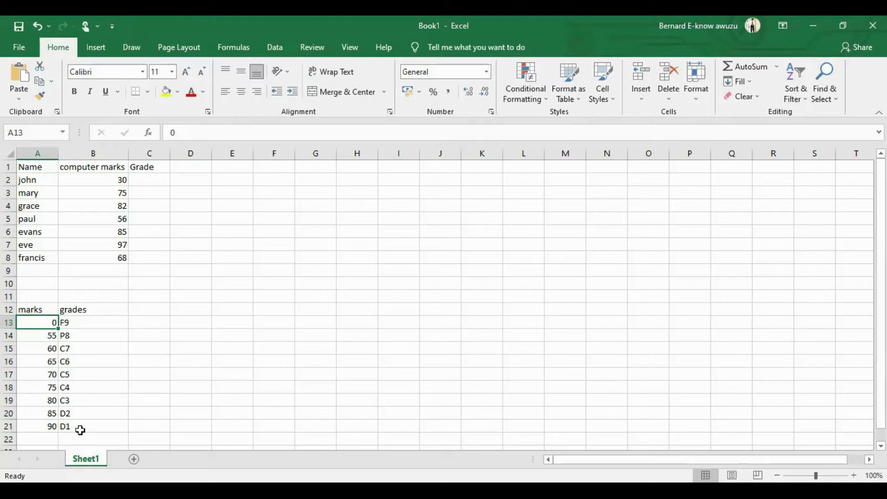
Step: Find the VLOOKUP function and insert it into the first Grade cell, C2
left_click(140, 184)
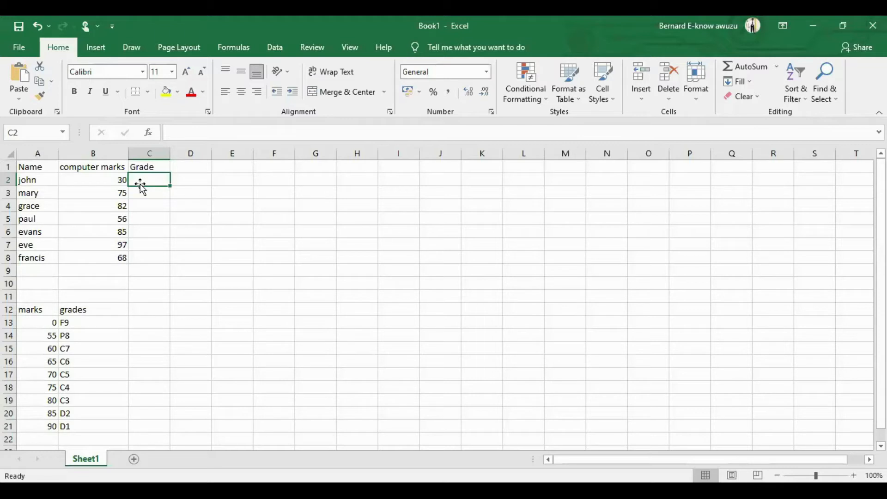
left_click(147, 138)
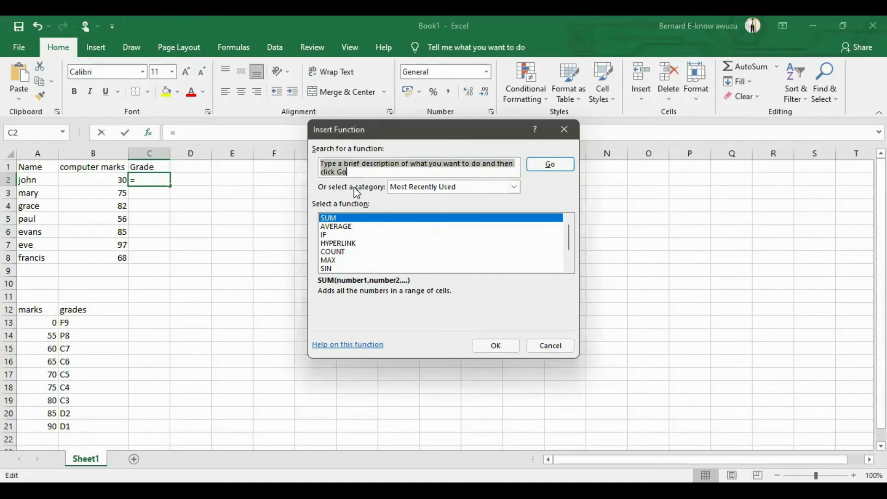
type("V")
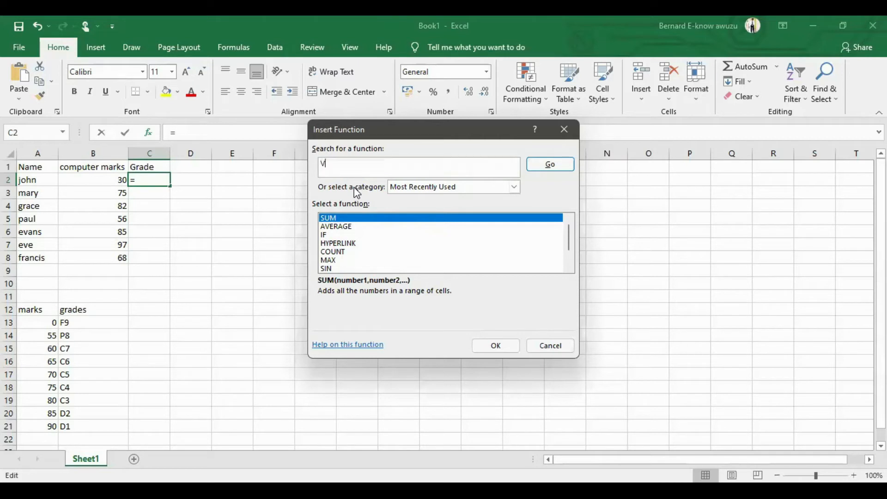
type("lookup")
left_click(568, 162)
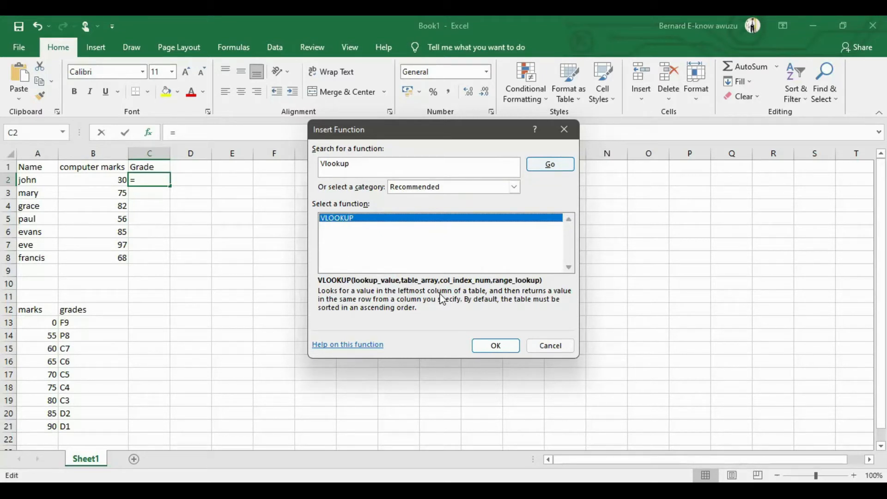
left_click(494, 349)
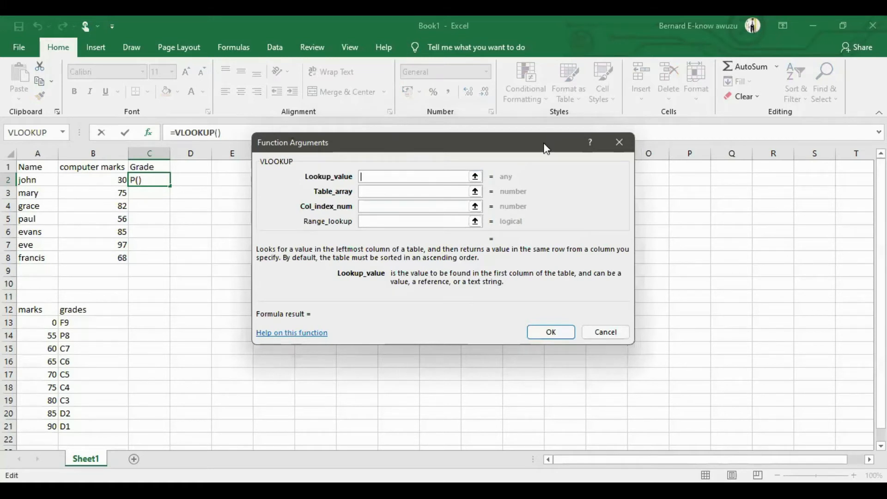
Step: Set the VLOOKUP lookup value to B2 and the table array to the absolute range $A$13:$B$21
left_click_drag(396, 141, 544, 143)
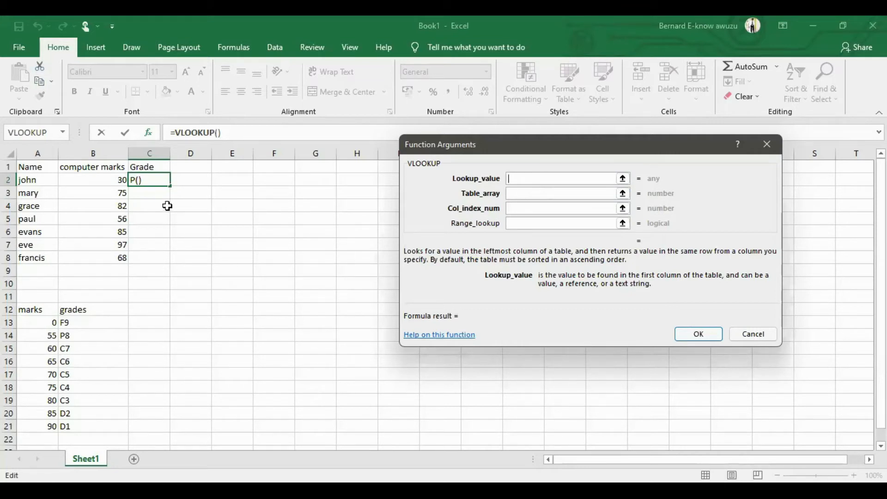
left_click(99, 178)
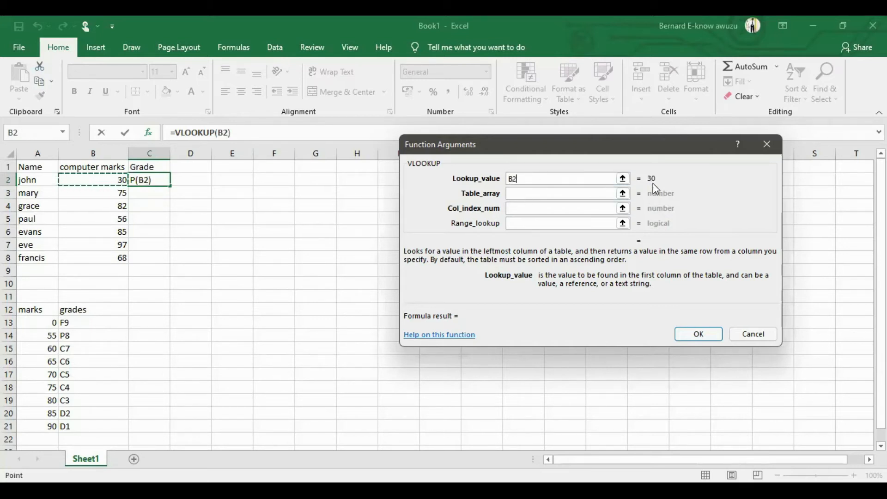
left_click(543, 193)
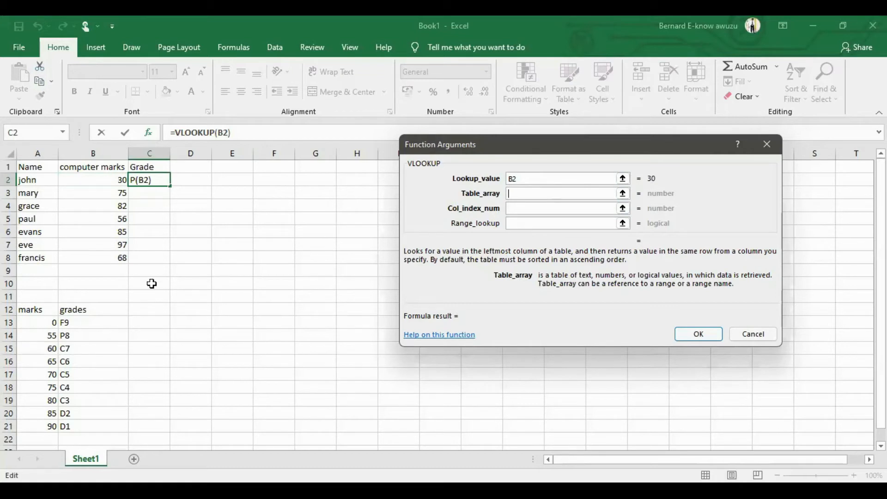
left_click(42, 325)
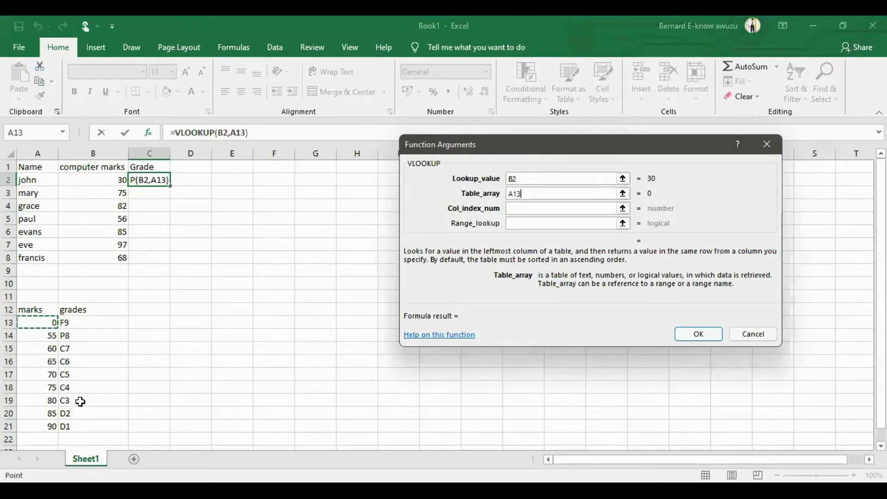
left_click(80, 425, "shift")
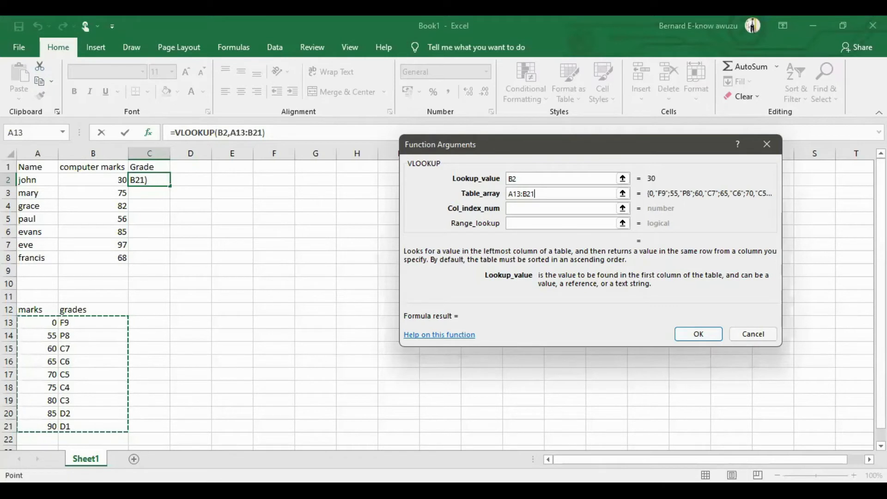
key("F4")
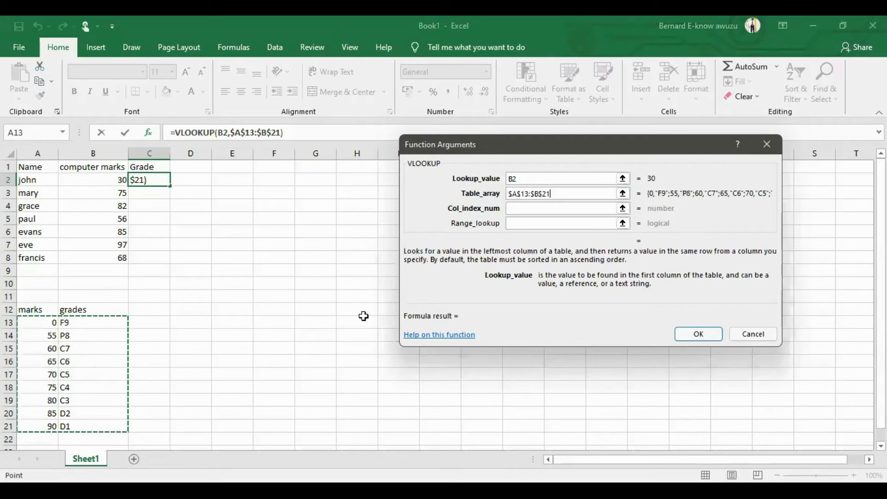
Step: Complete the VLOOKUP with column index number 2 and copy the formula from C2 down to C8
left_click(522, 206)
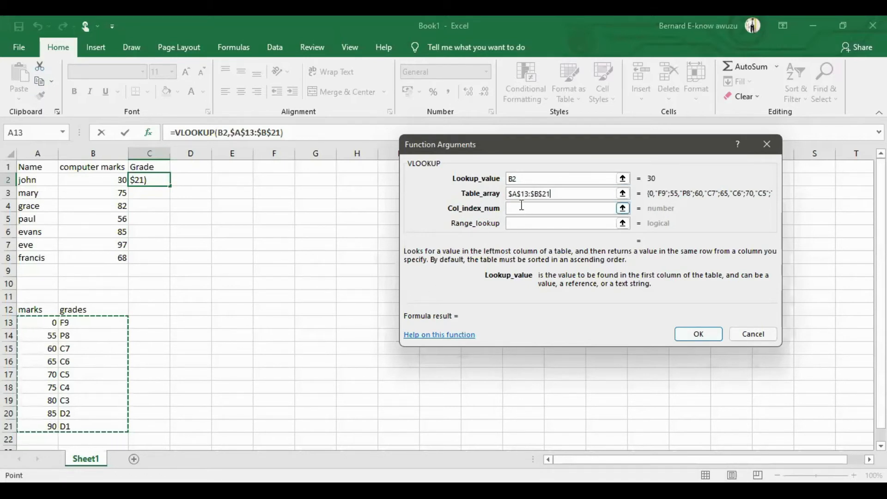
left_click(522, 206)
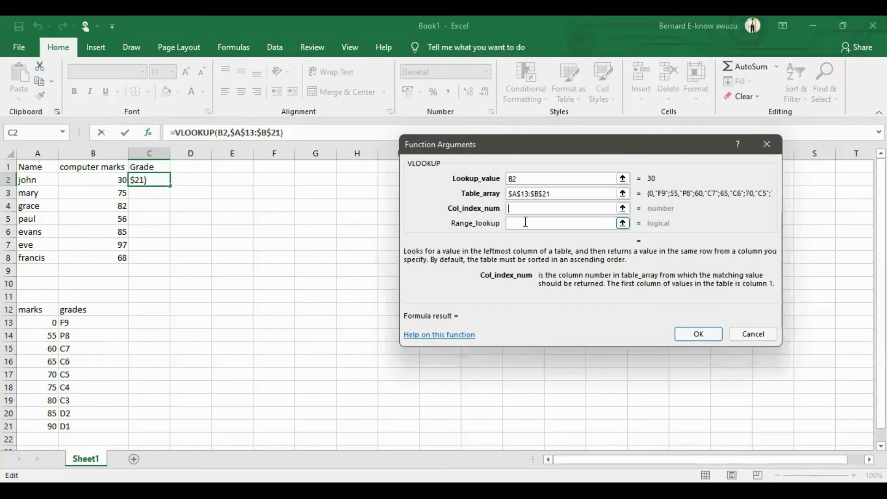
type("2")
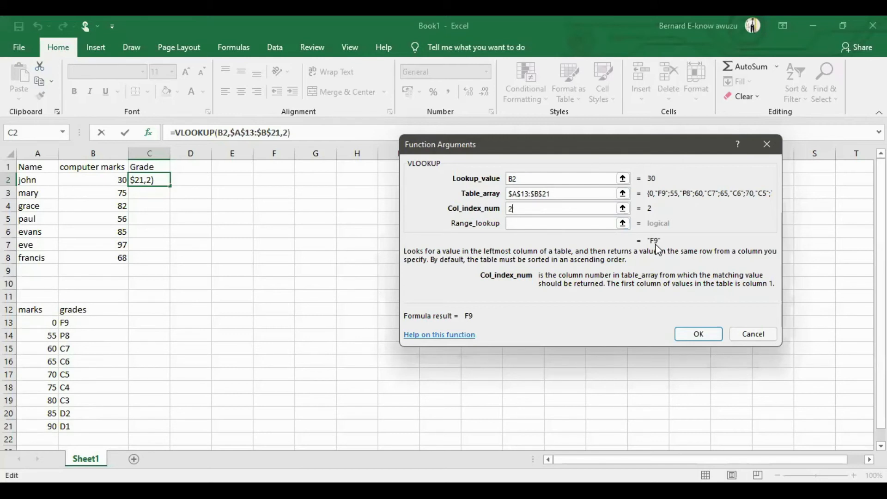
left_click(688, 333)
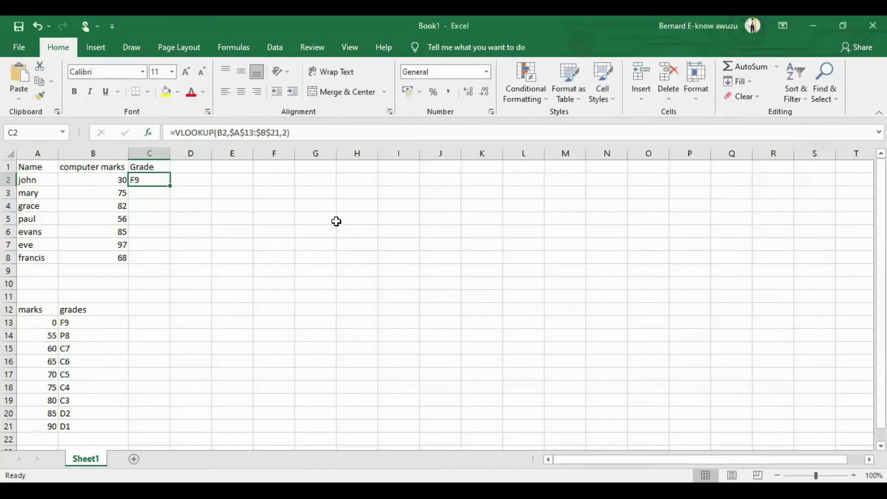
left_click_drag(169, 187, 163, 258)
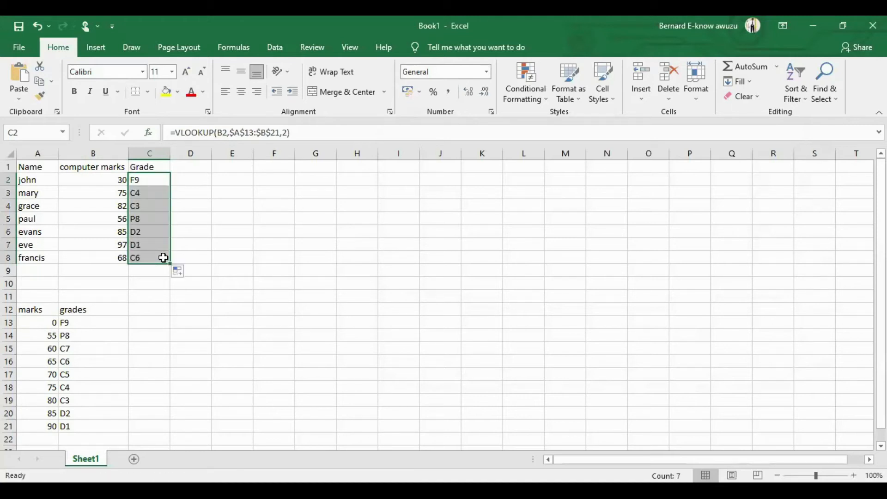
left_click(189, 260)
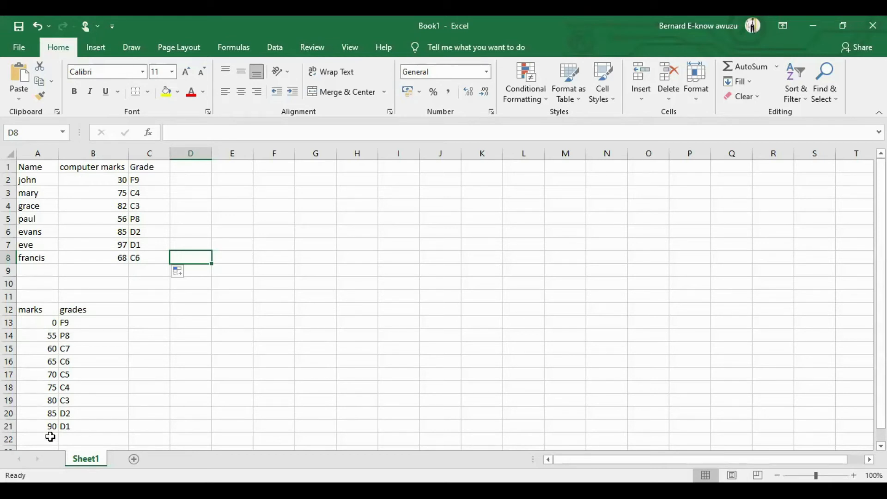
Step: Delete the whole VLOOKUP formula from cell C2, leaving the cell empty
left_click(150, 176)
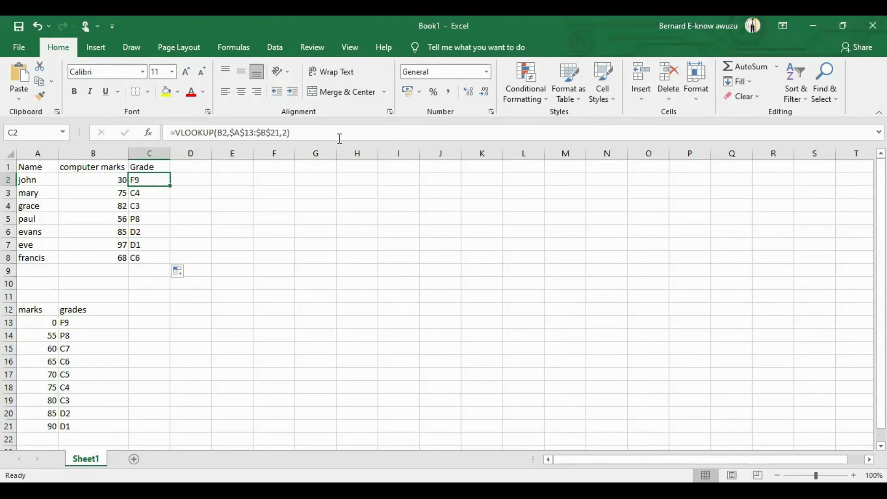
left_click_drag(318, 136, 179, 142)
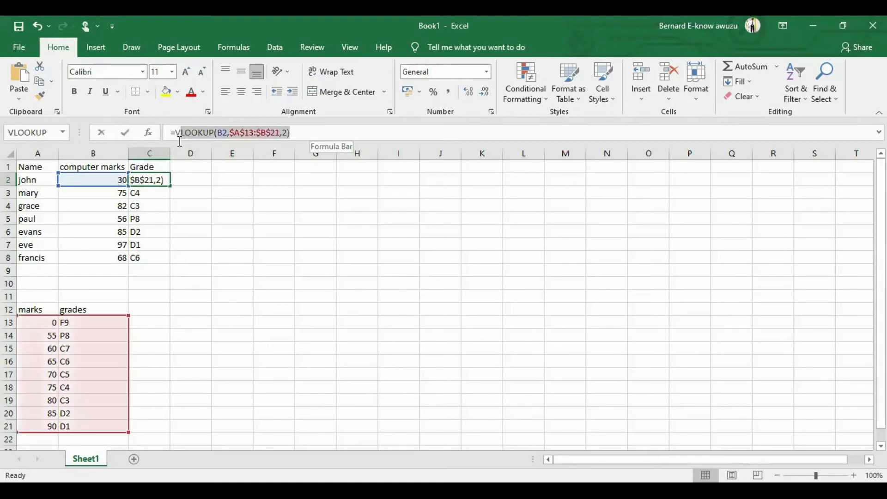
left_click_drag(178, 141, 149, 137)
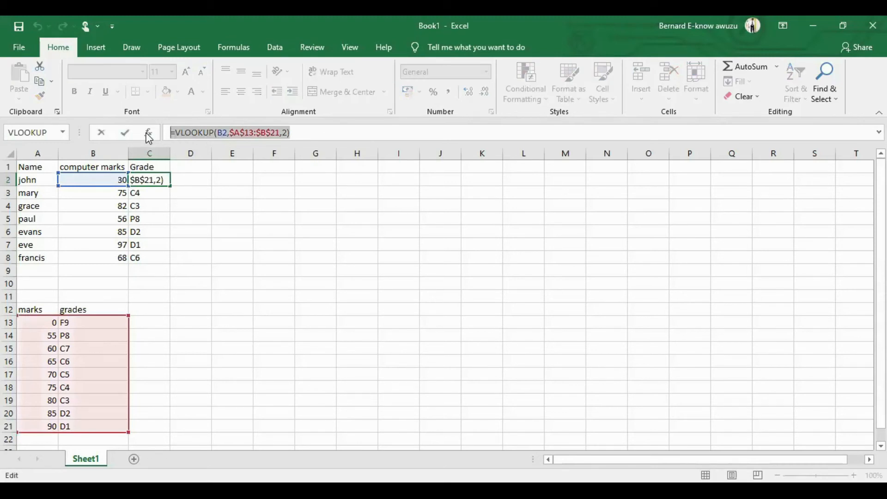
left_click(161, 182)
key("BackSpace")
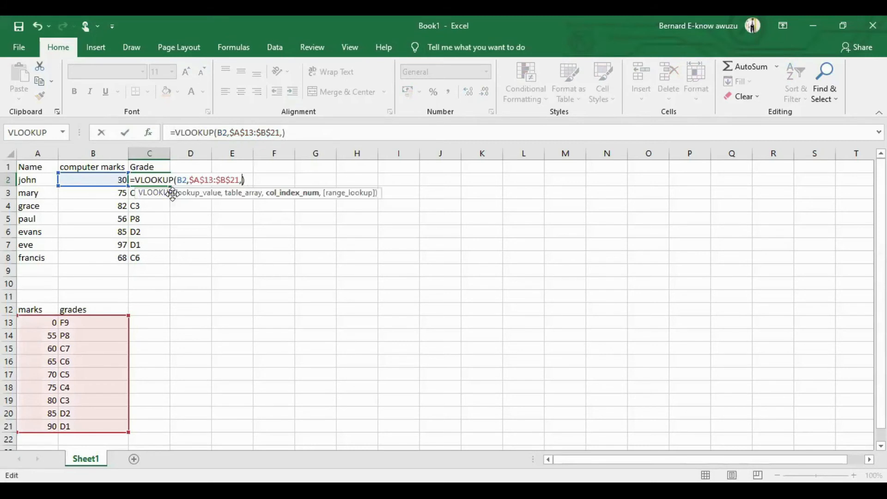
key("BackSpace")
key("BackSpace")
key("BackSpace")
key("BackSpace")
key("BackSpace")
key("BackSpace")
key("BackSpace")
key("BackSpace")
key("BackSpace")
key("BackSpace")
key("BackSpace")
key("BackSpace")
key("BackSpace")
key("BackSpace")
key("BackSpace")
key("BackSpace")
key("BackSpace")
key("BackSpace")
key("BackSpace")
key("BackSpace")
key("Delete")
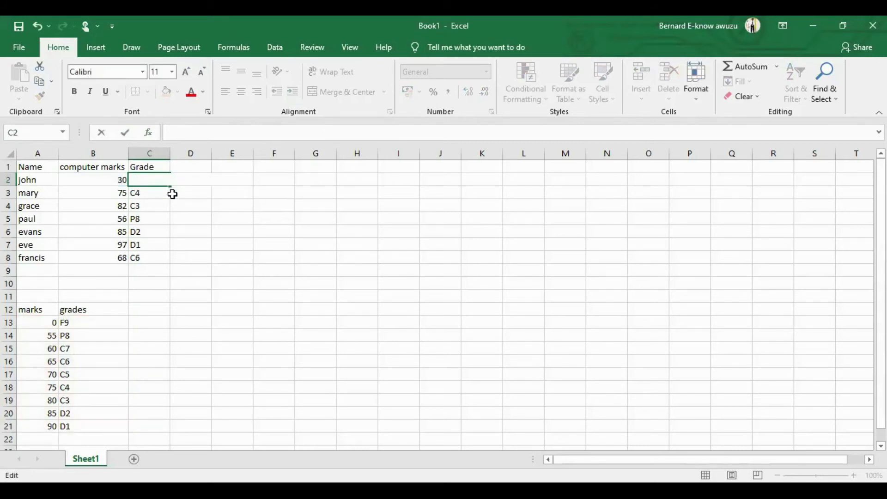
key("Return")
Step: Clear the remaining grades in C3:C8 by filling the empty C2 cell down, and reselect C2
left_click(158, 180)
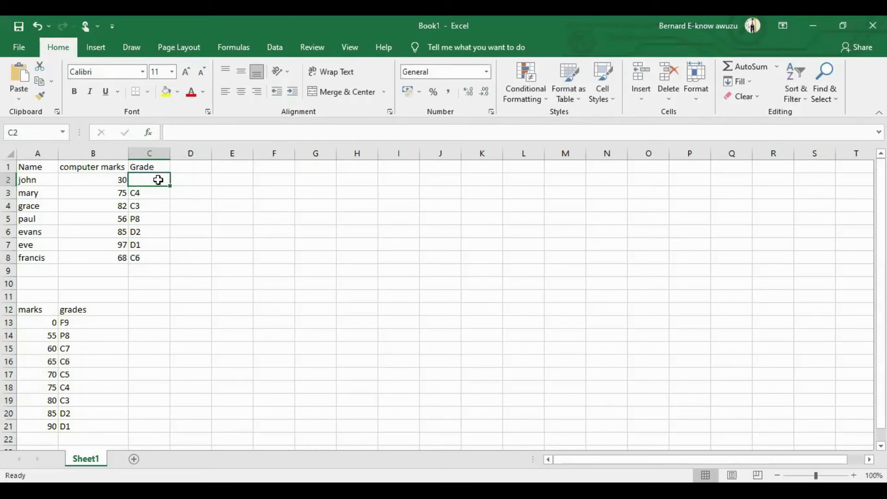
left_click_drag(170, 185, 164, 254)
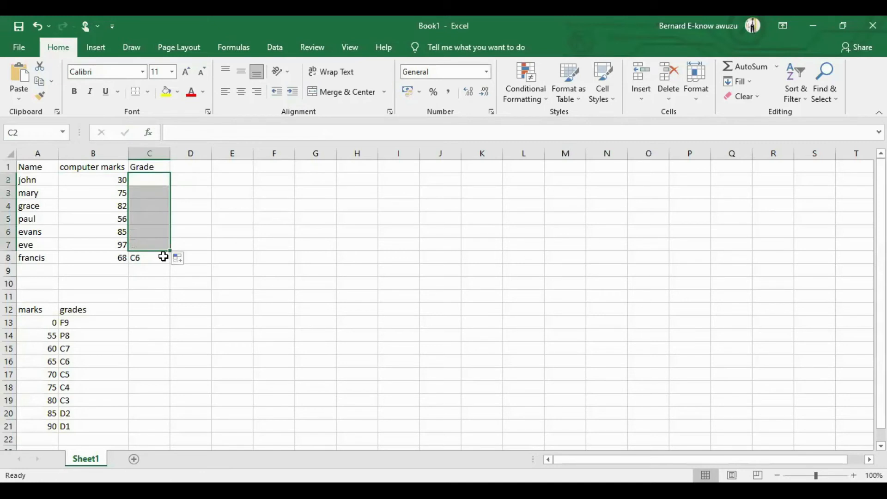
left_click_drag(170, 250, 165, 258)
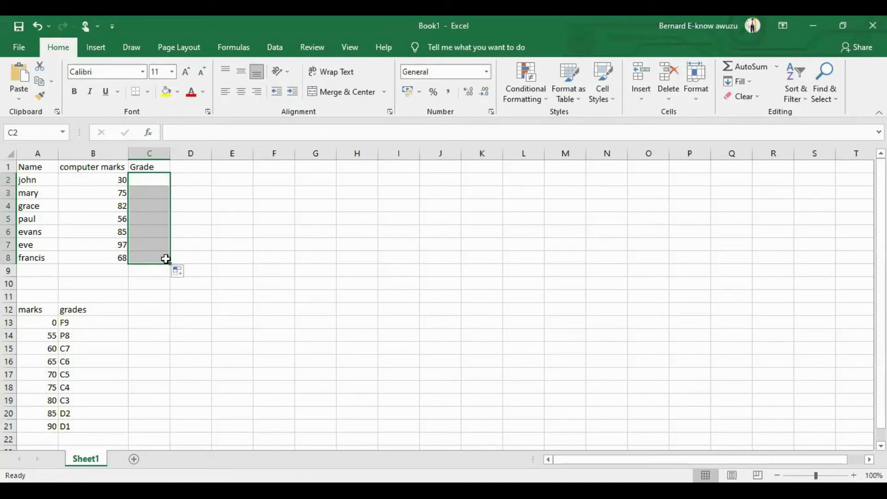
left_click(151, 181)
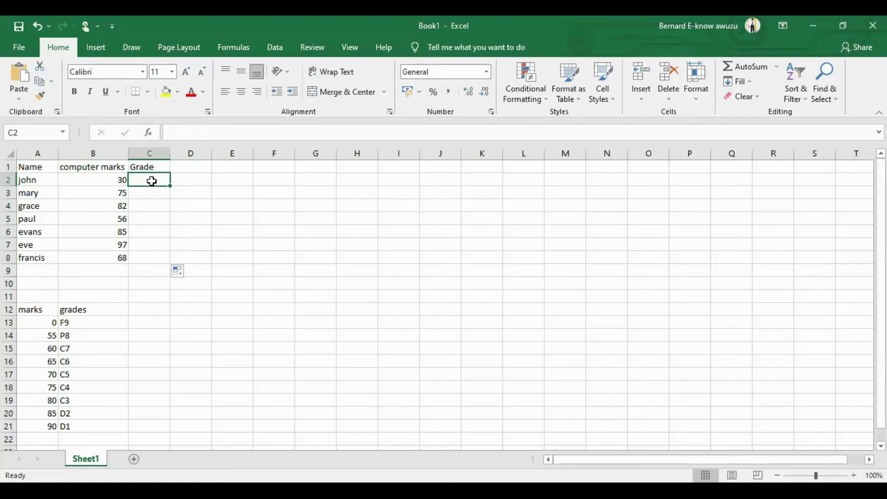
Step: Start a VLOOKUP formula in cell C2 with B2 as the lookup value
type("=")
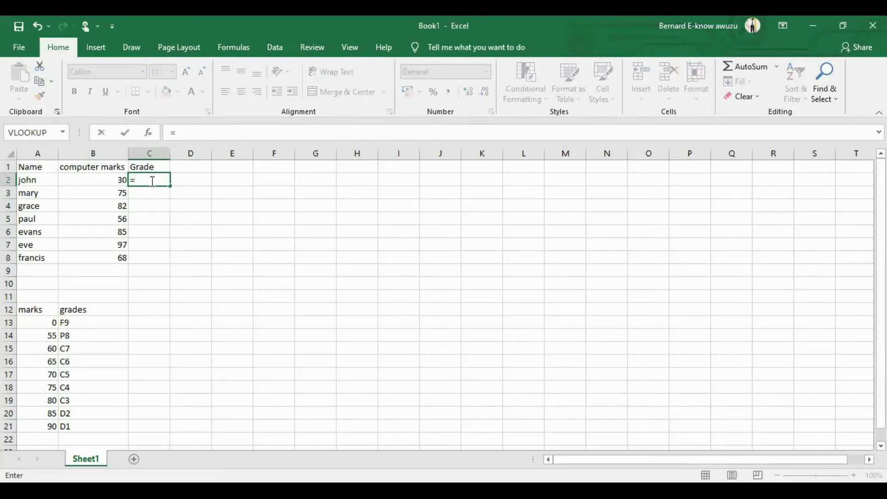
type("vlookup")
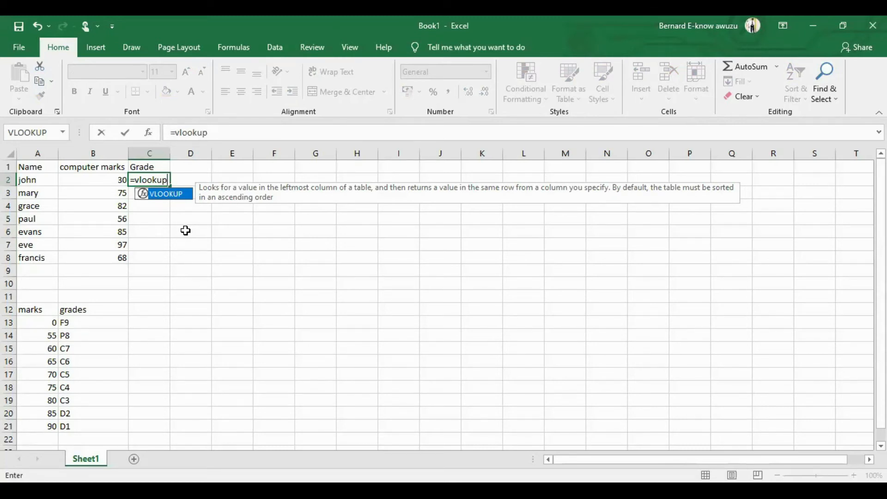
type("(")
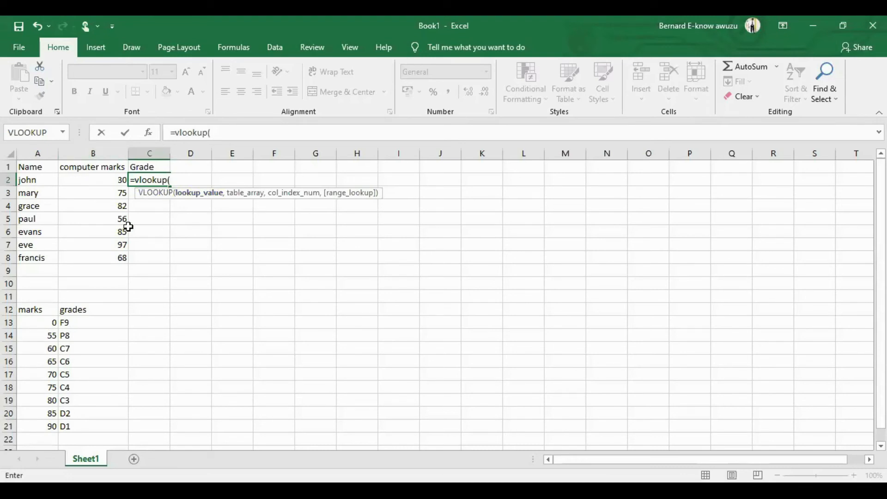
type("b2")
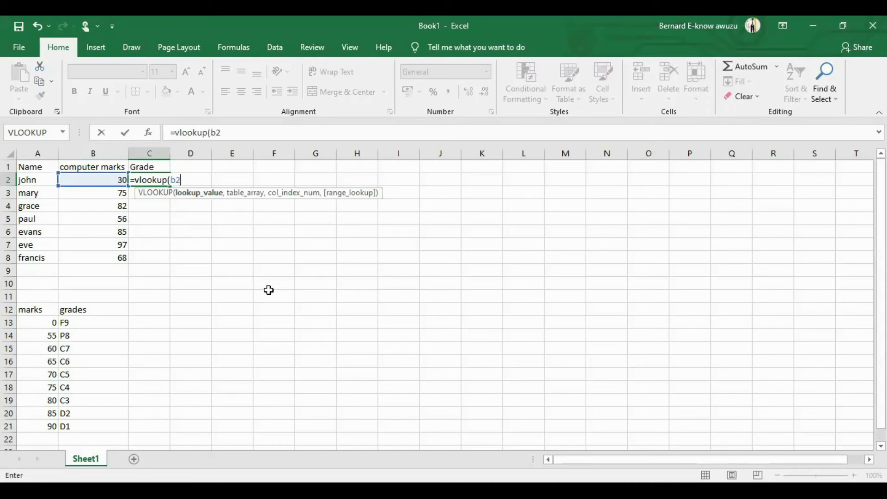
type(",")
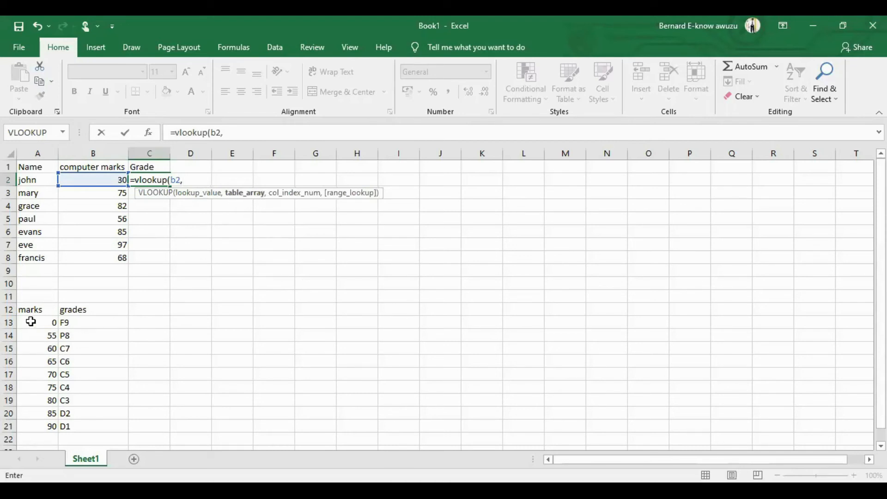
Step: Set the VLOOKUP table array to the marks and grades range as the absolute reference $A$13:$B$21
left_click(54, 325)
left_click_drag(53, 326, 62, 323)
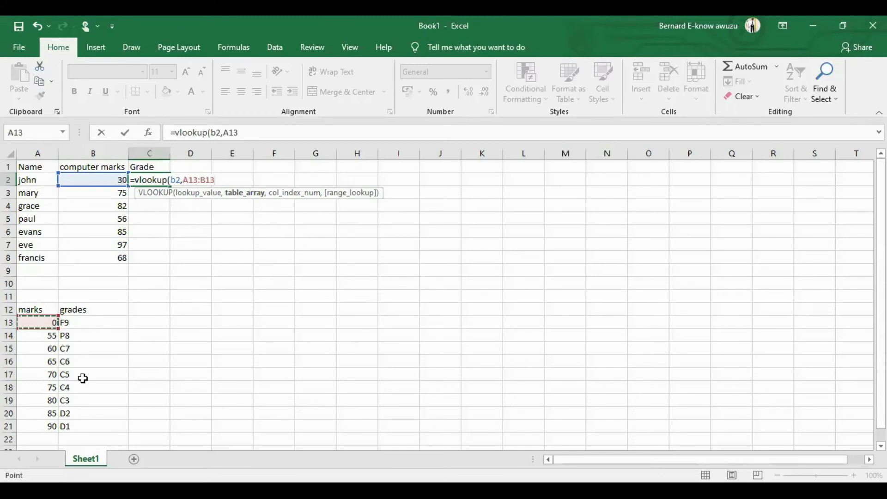
left_click_drag(83, 425, 82, 425)
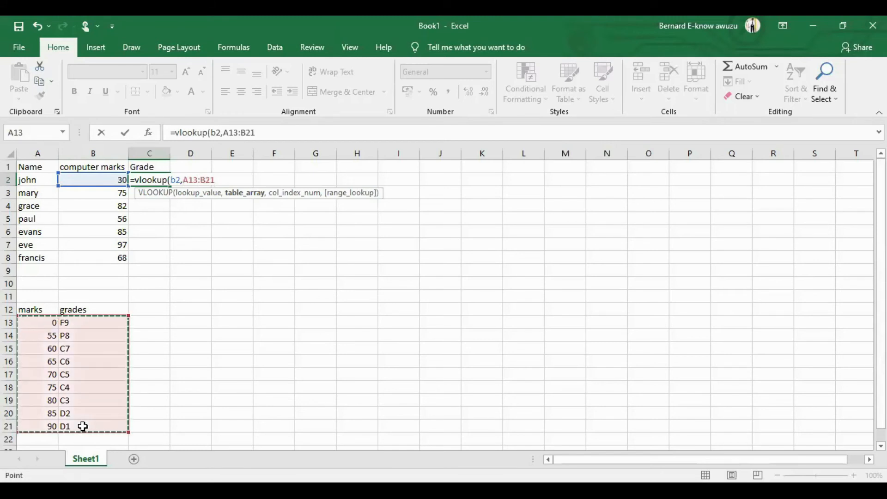
key("F4")
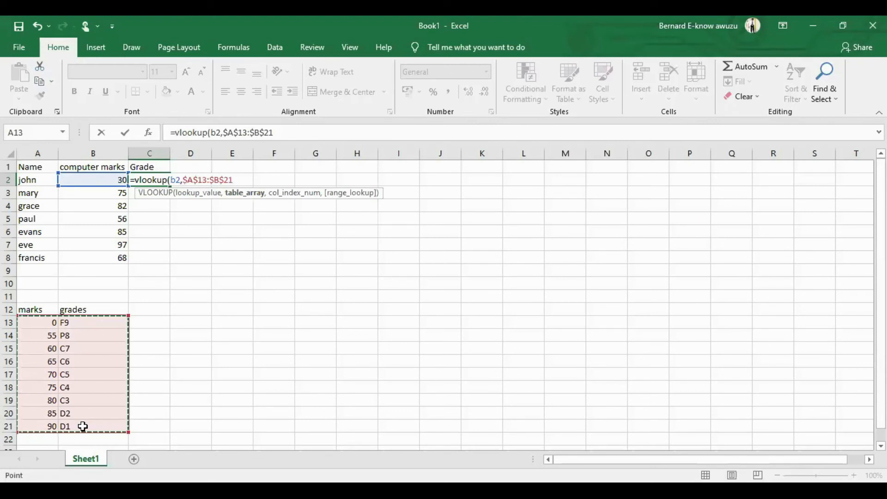
type(",")
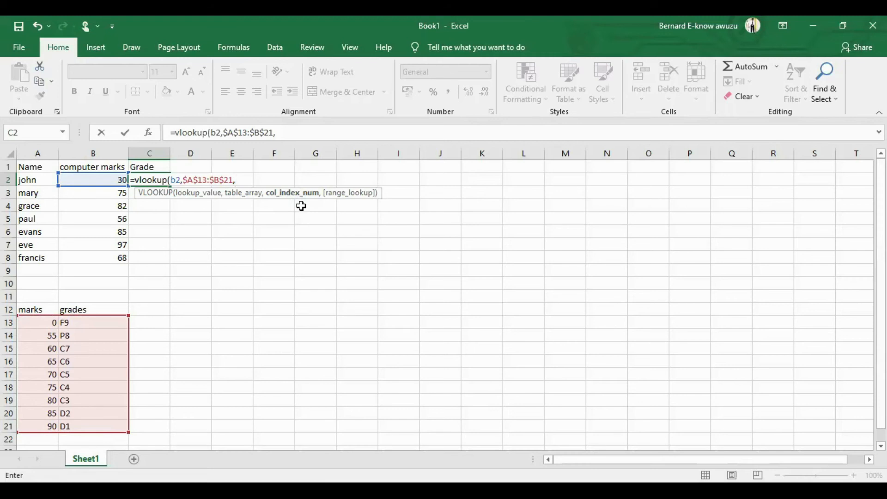
Step: Finish the VLOOKUP with column index number 2 and fill the formula from C2 down to C8
type("2")
key("Return")
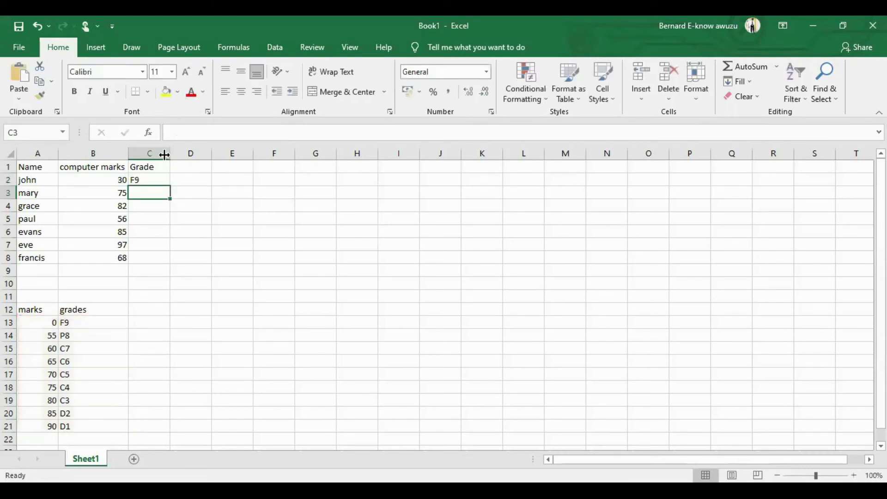
left_click(144, 177)
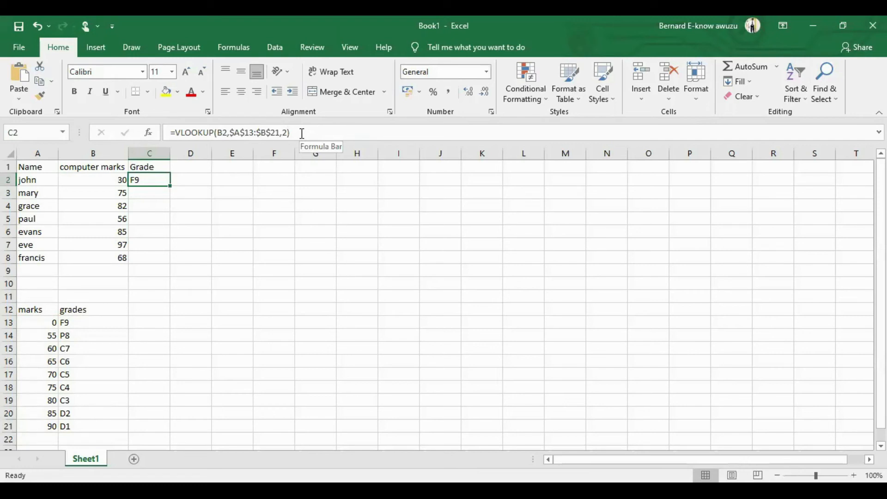
left_click_drag(170, 186, 160, 261)
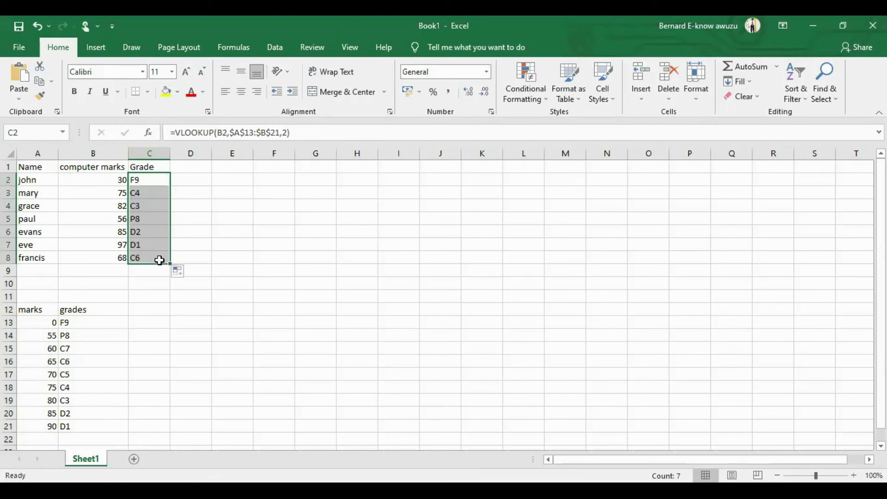
left_click(238, 257)
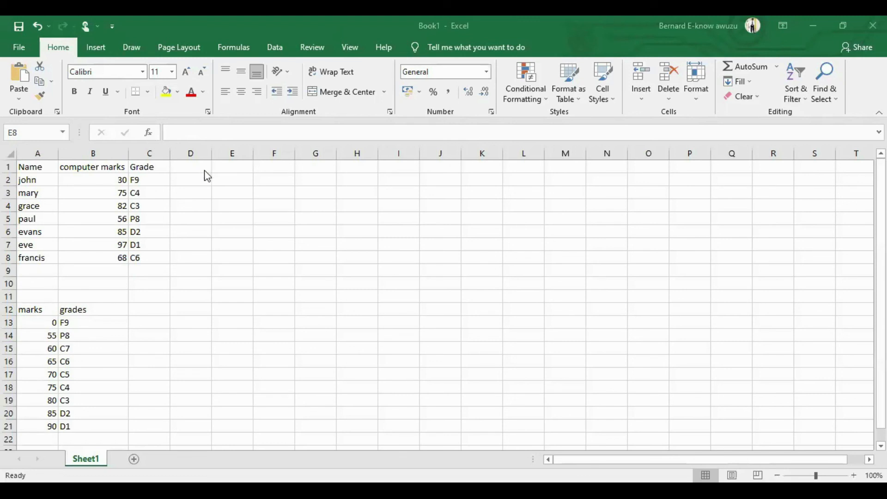
Step: Undo the grade fill and the VLOOKUP entry so that C2:C8 is empty
left_click(152, 178)
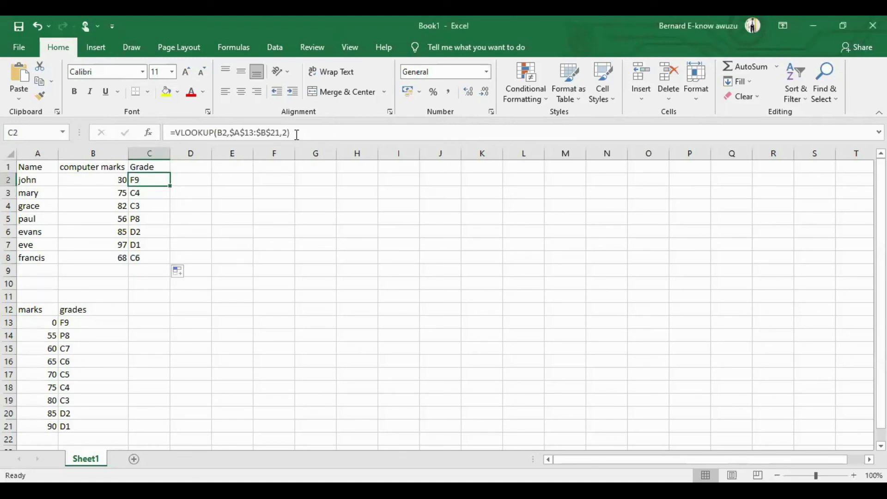
left_click_drag(297, 133, 166, 138)
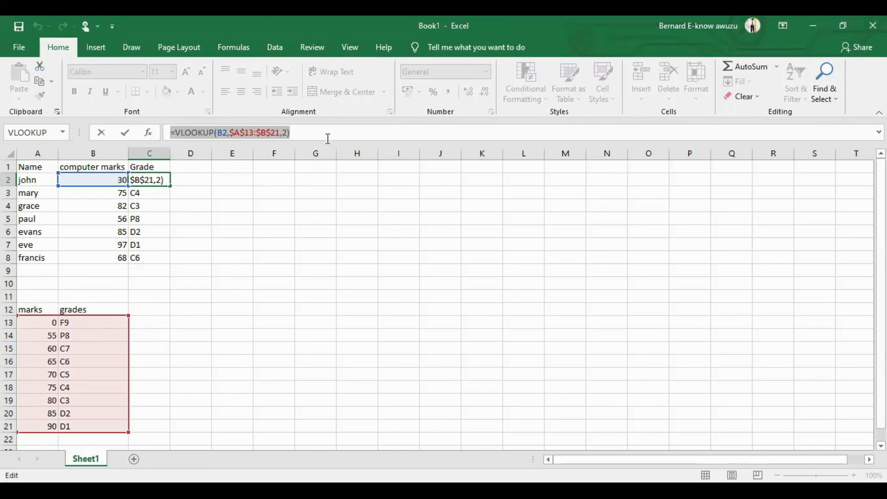
left_click(186, 260)
key("ctrl+z")
key("ctrl+z")
key("ctrl+z")
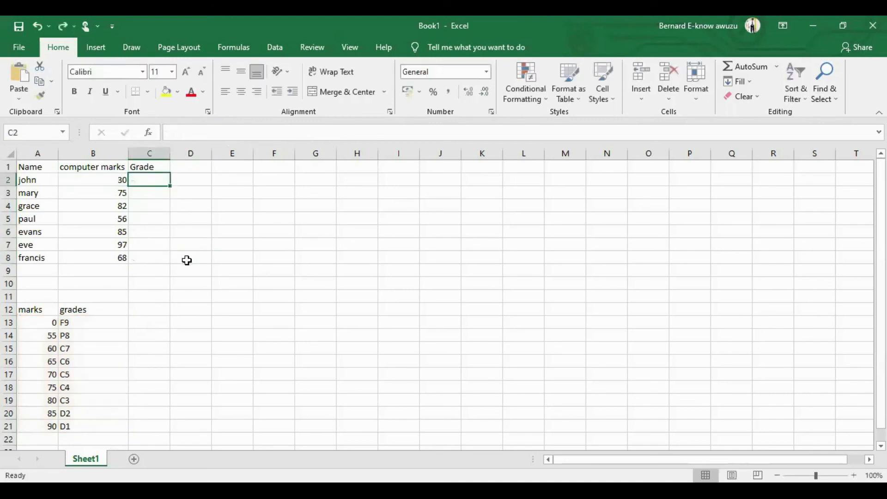
Step: Redo the VLOOKUP entry in C2 and its fill down to C8
key("ctrl+y")
key("ctrl+y")
key("ctrl+y")
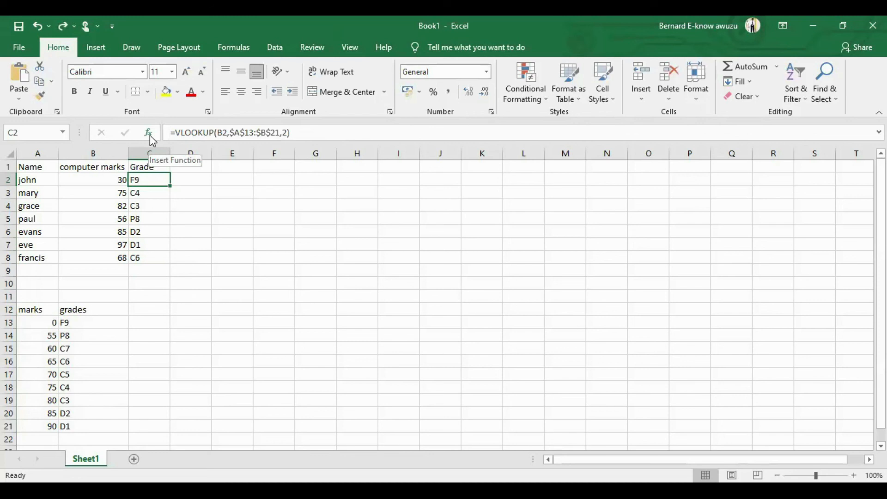
Step: Highlight the whole VLOOKUP formula of cell C2 to examine its arguments and referenced ranges
left_click(290, 133)
left_click_drag(191, 143, 155, 146)
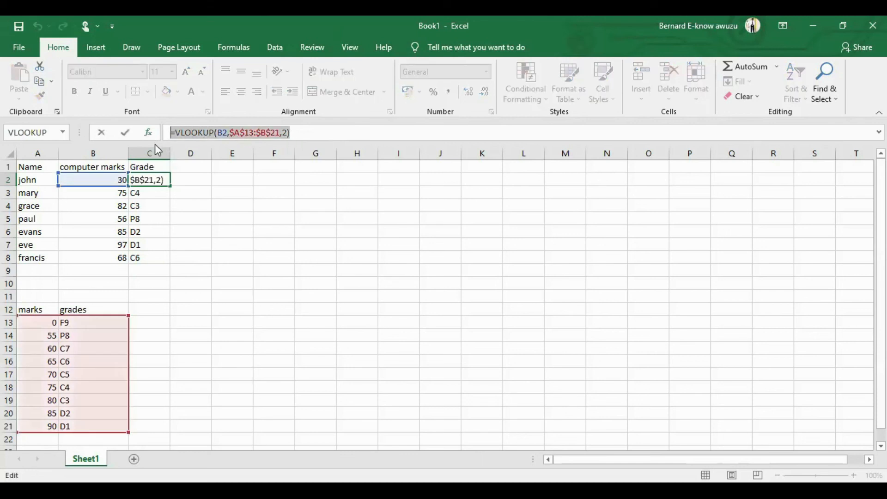
left_click_drag(157, 148, 303, 133)
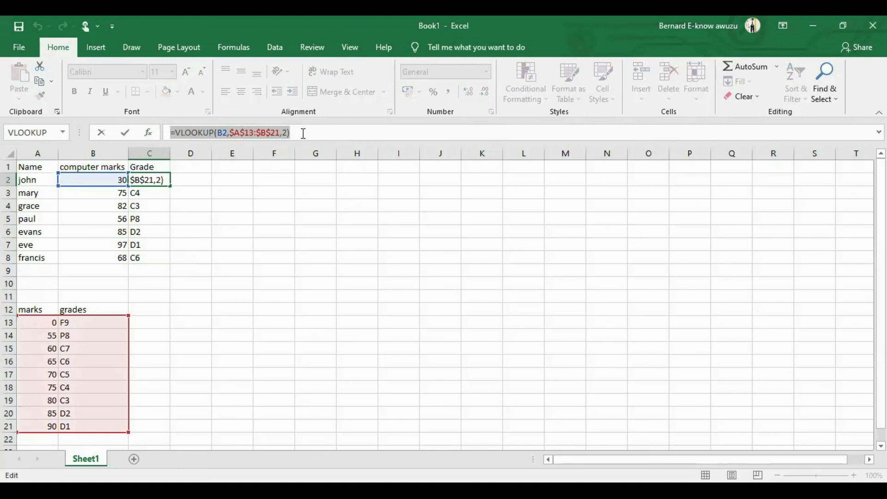